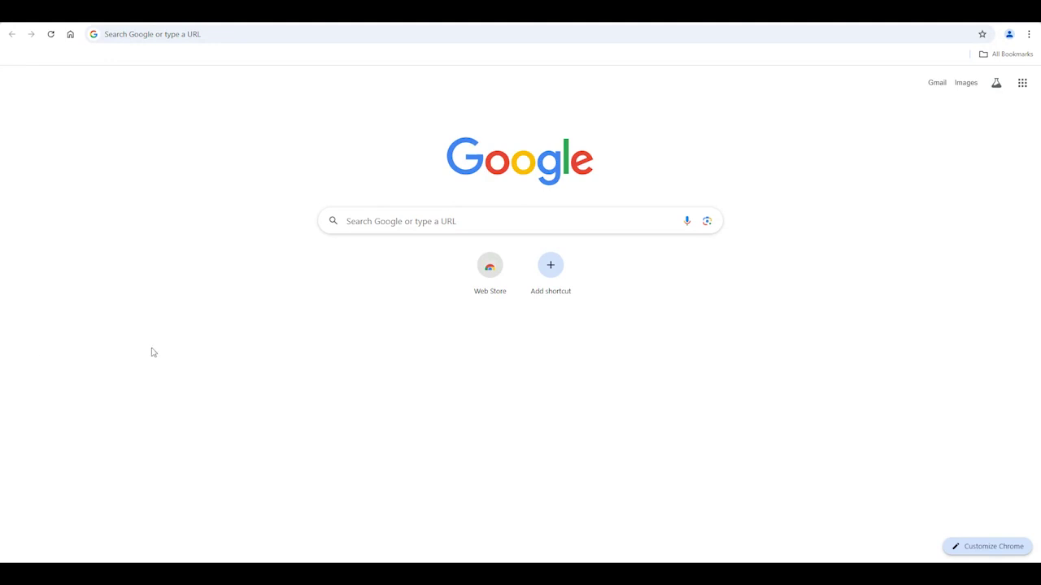
- Go to portal.studentreasures.com in Chrome
click(424, 38)
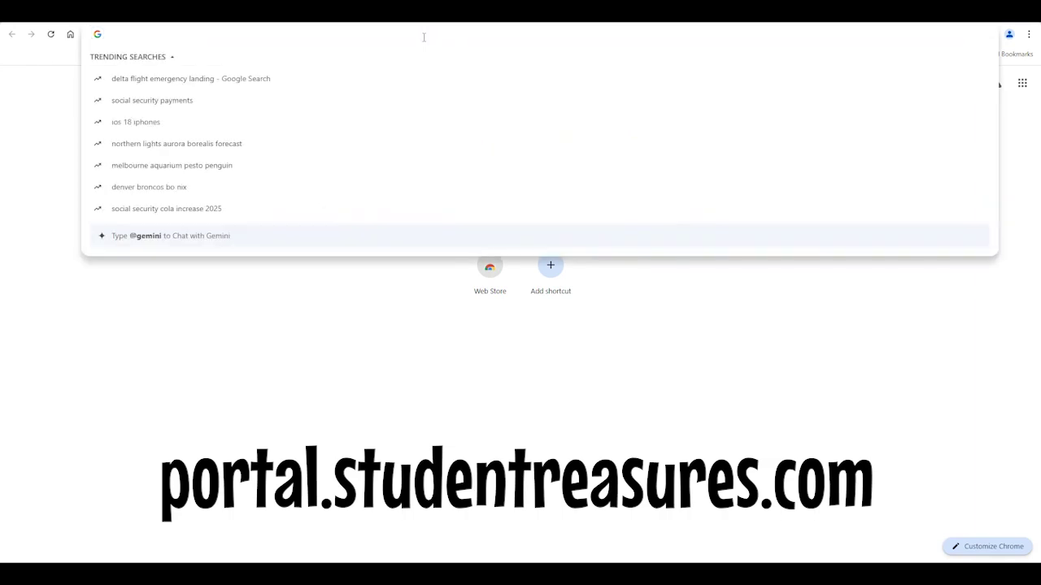
text(portal.)
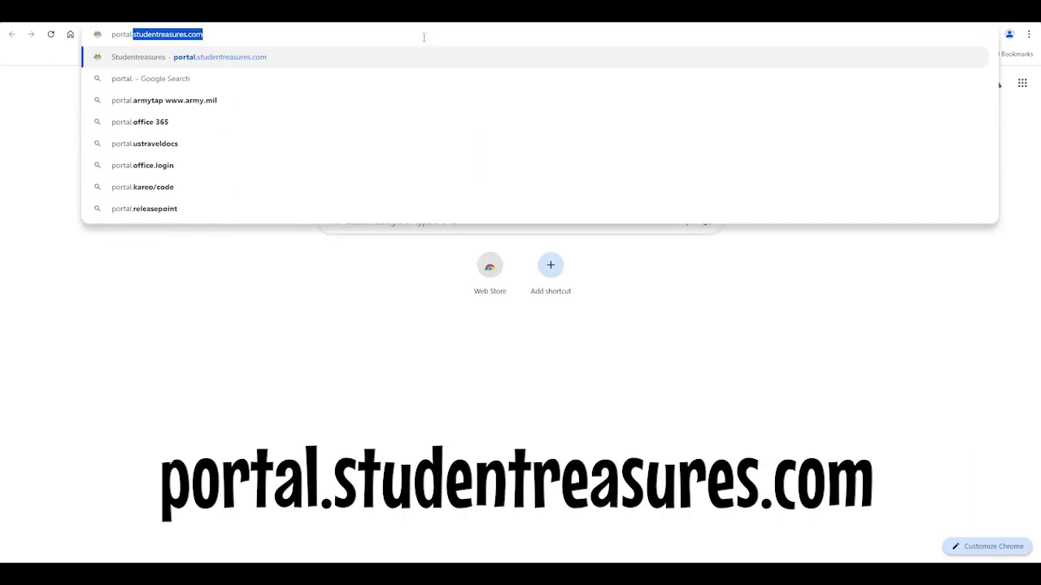
text(studentreasu)
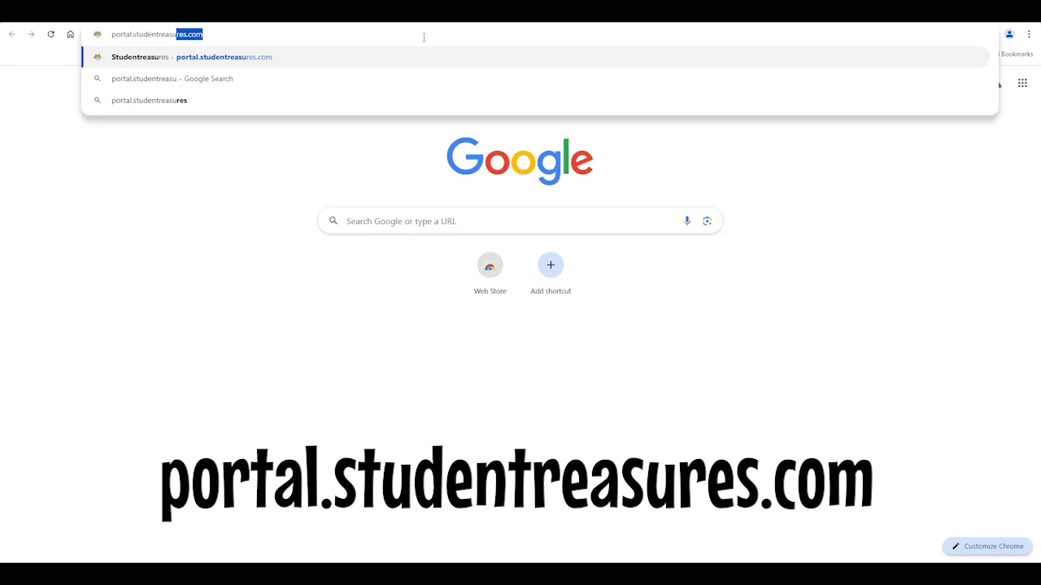
key(Return)
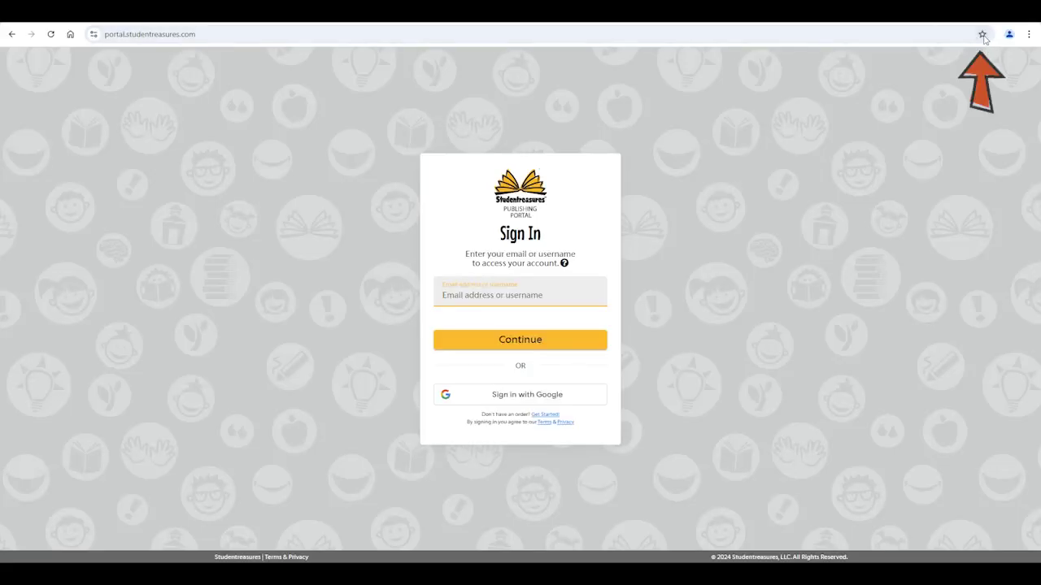
- Bookmark the Studentreasures portal sign-in page
click(983, 35)
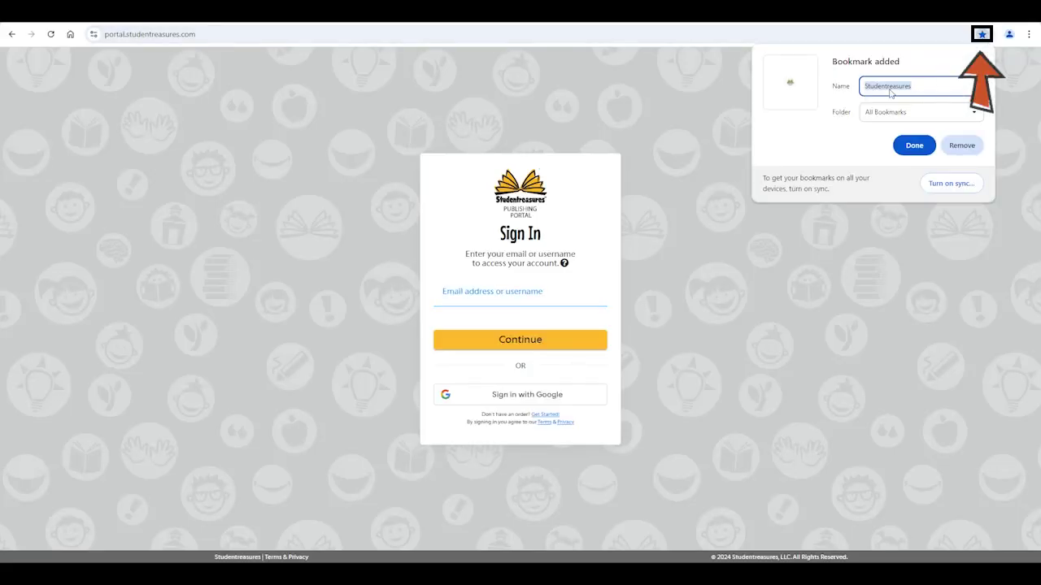
click(914, 145)
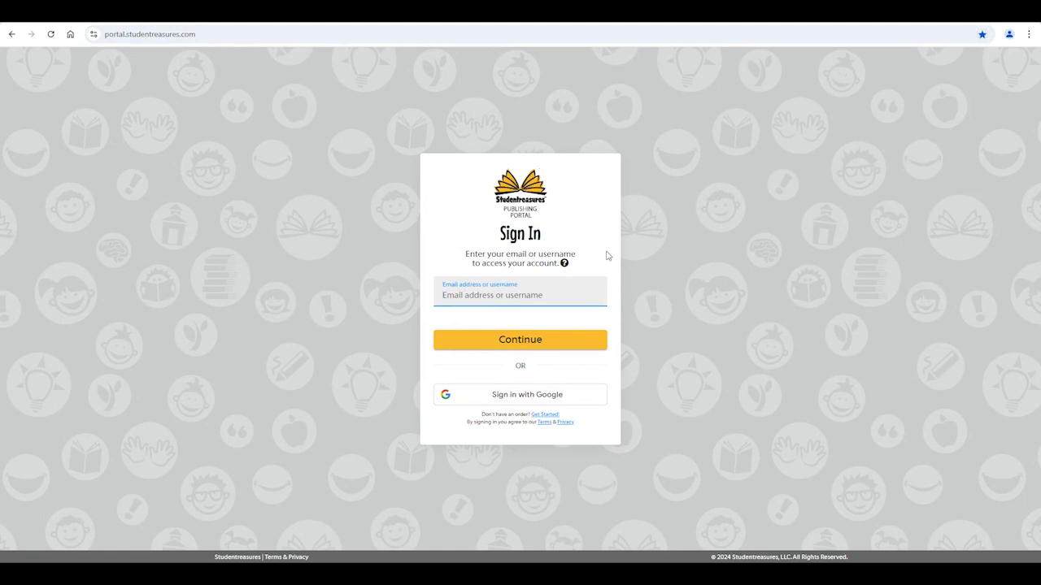
click(809, 199)
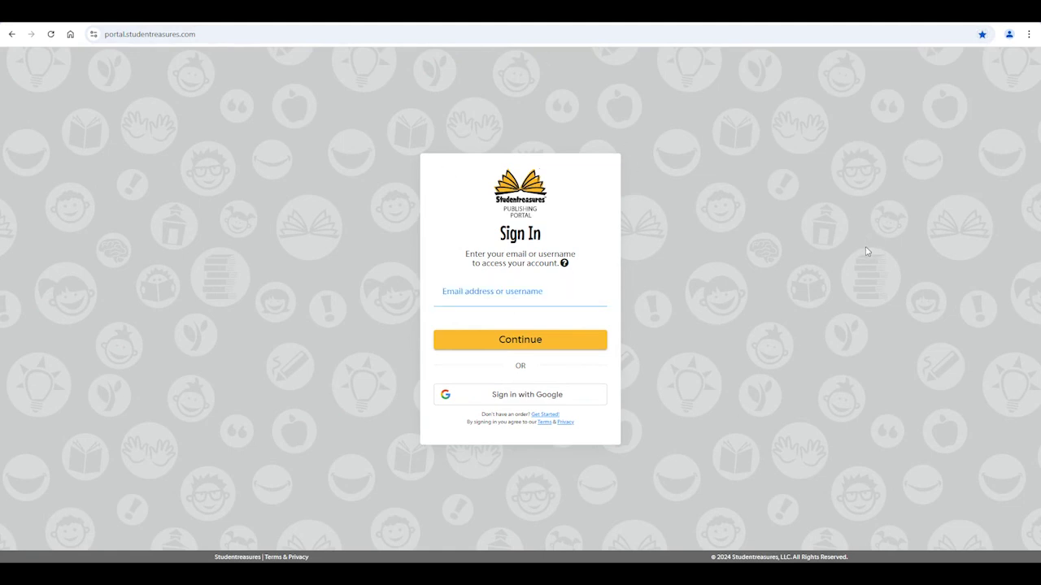
- Sign in with the teacher's email, verify the customer ID, and begin entering a password
click(525, 287)
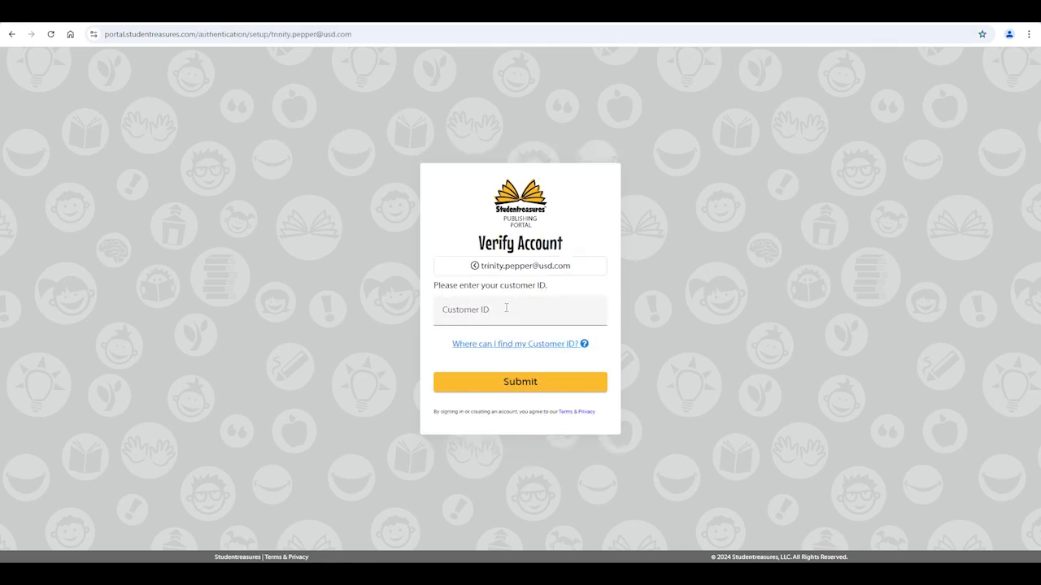
click(505, 308)
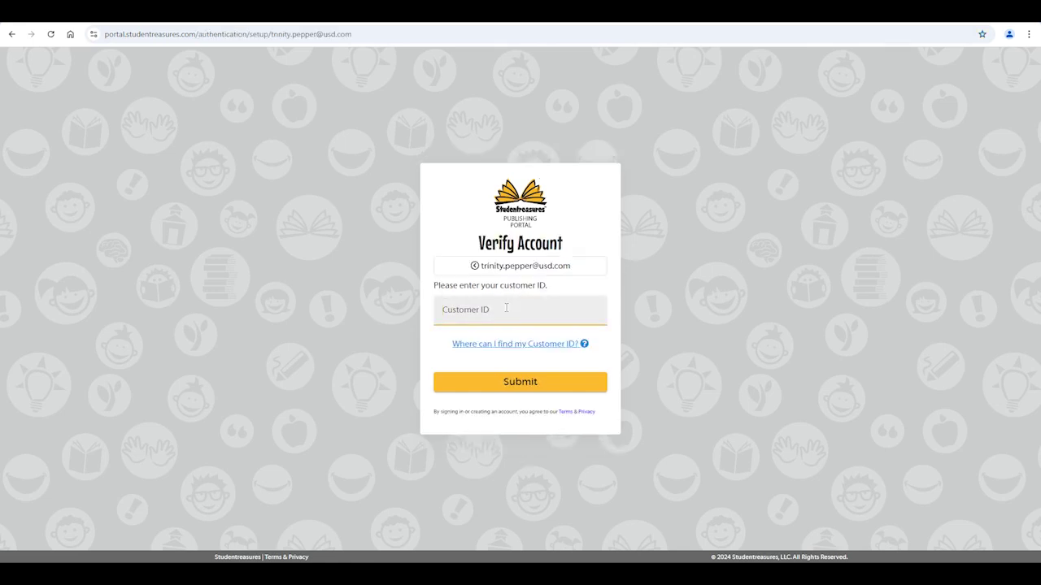
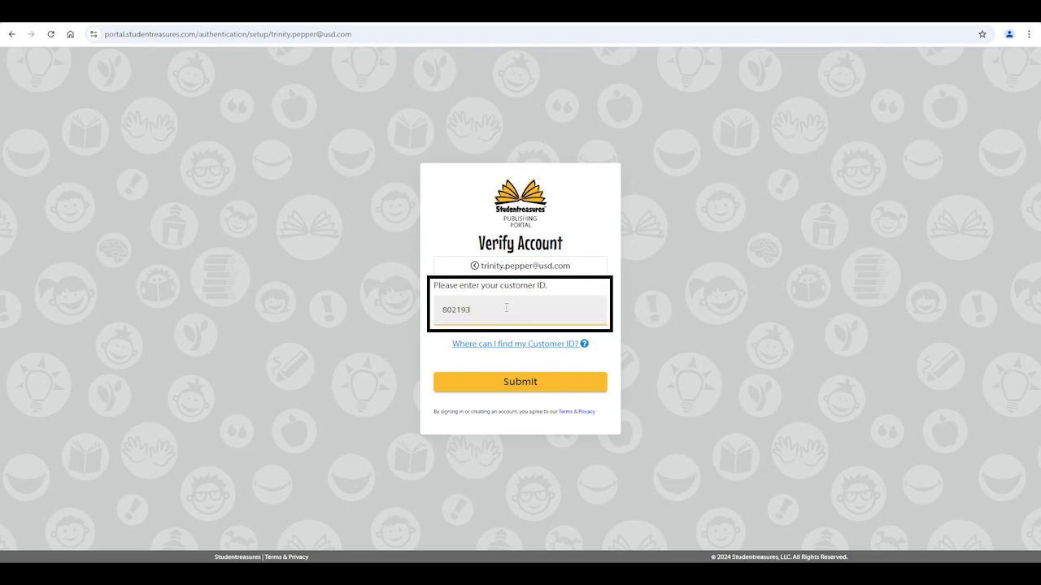
click(509, 376)
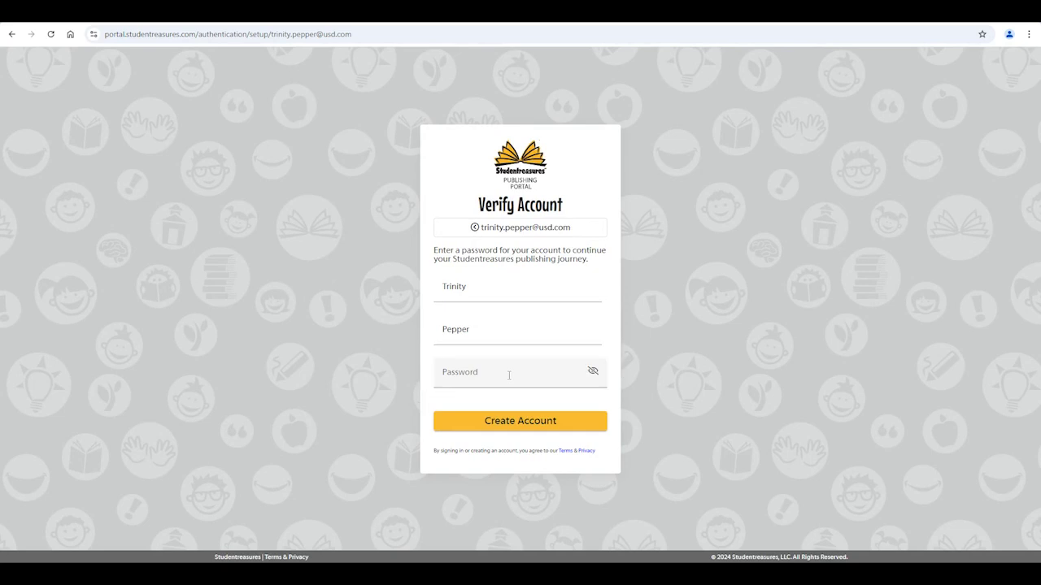
click(509, 376)
text(P)
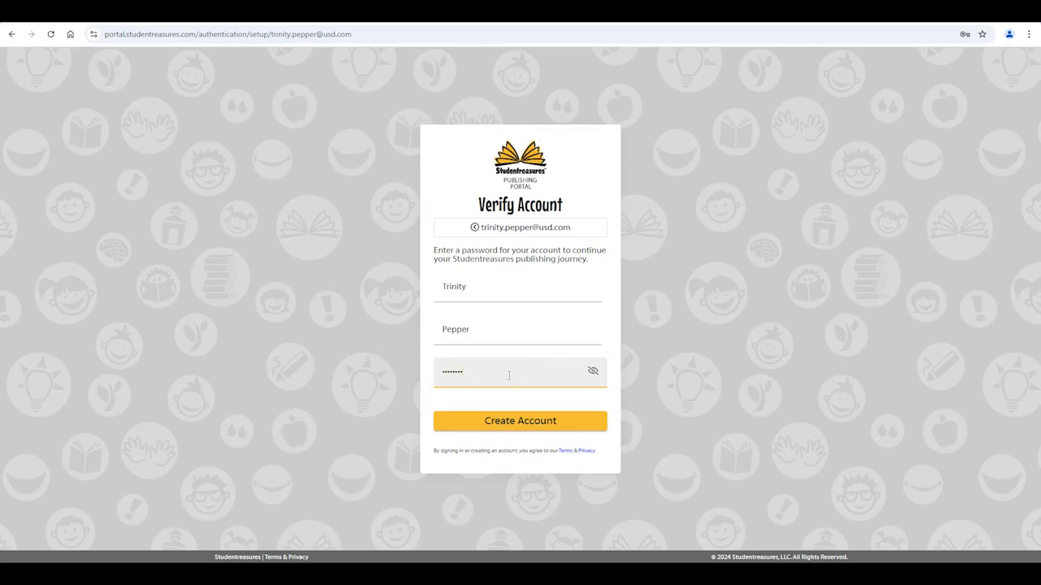
- Create the account, then choose Kansas and Topeka as the school's state and city
click(512, 425)
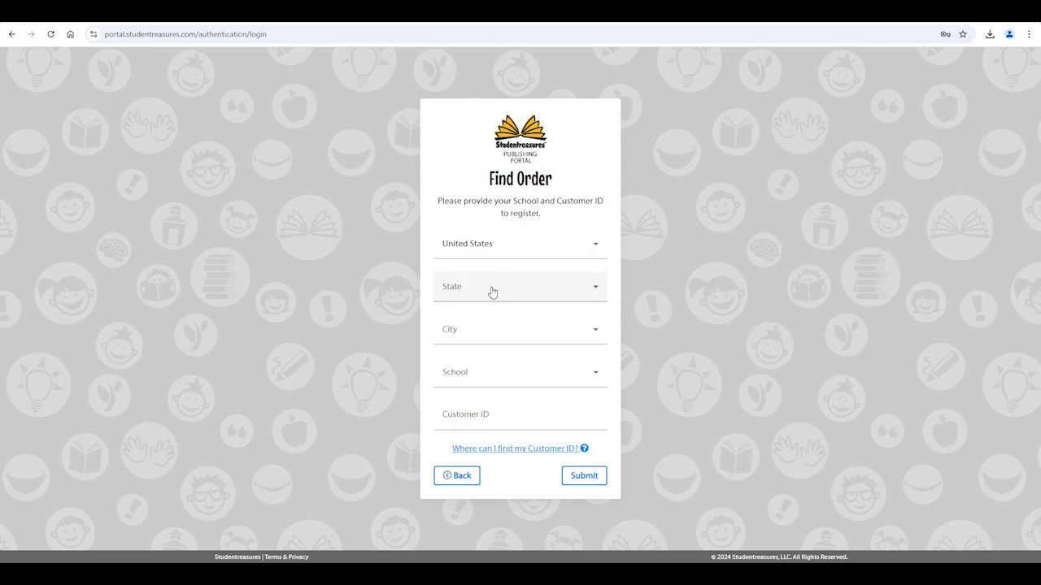
click(492, 293)
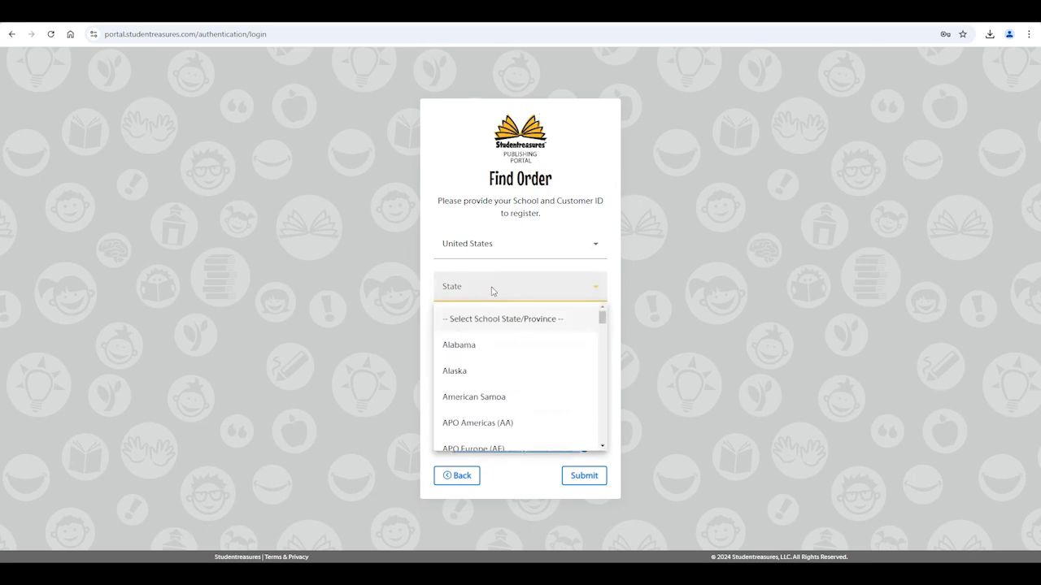
scroll(496, 370, down, 6)
click(488, 412)
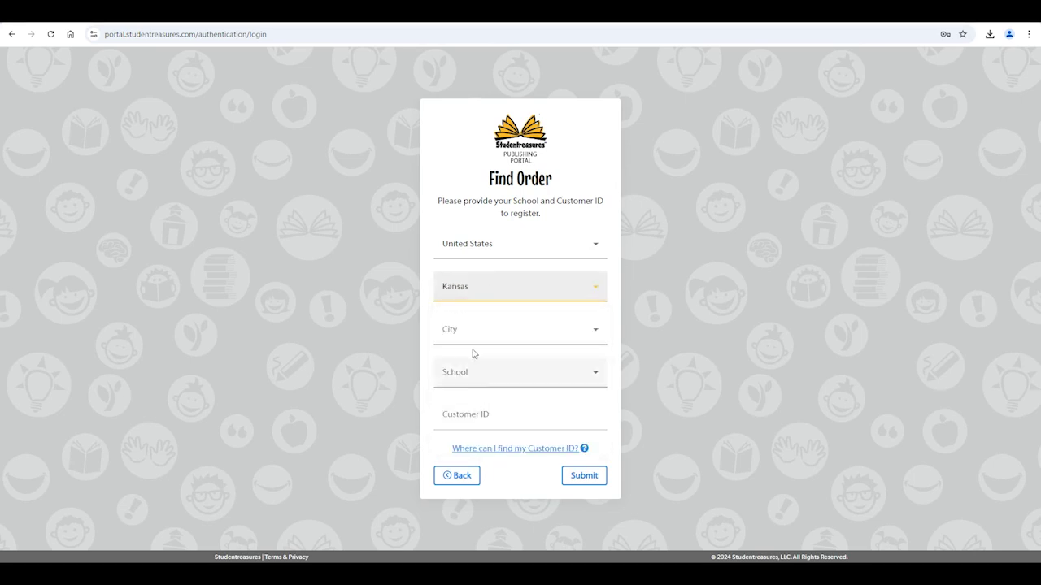
click(471, 329)
scroll(488, 409, down, 15)
click(476, 393)
- Select Kathryn Academy as the school, enter the customer ID, and submit
click(476, 391)
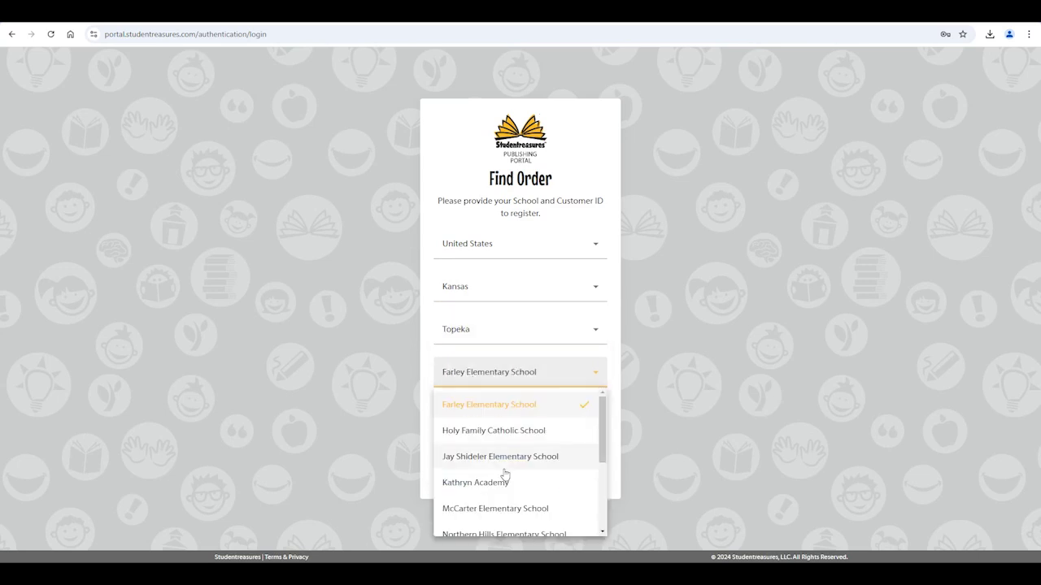
scroll(504, 480, down, 3)
scroll(504, 495, up, 2)
click(488, 444)
click(484, 415)
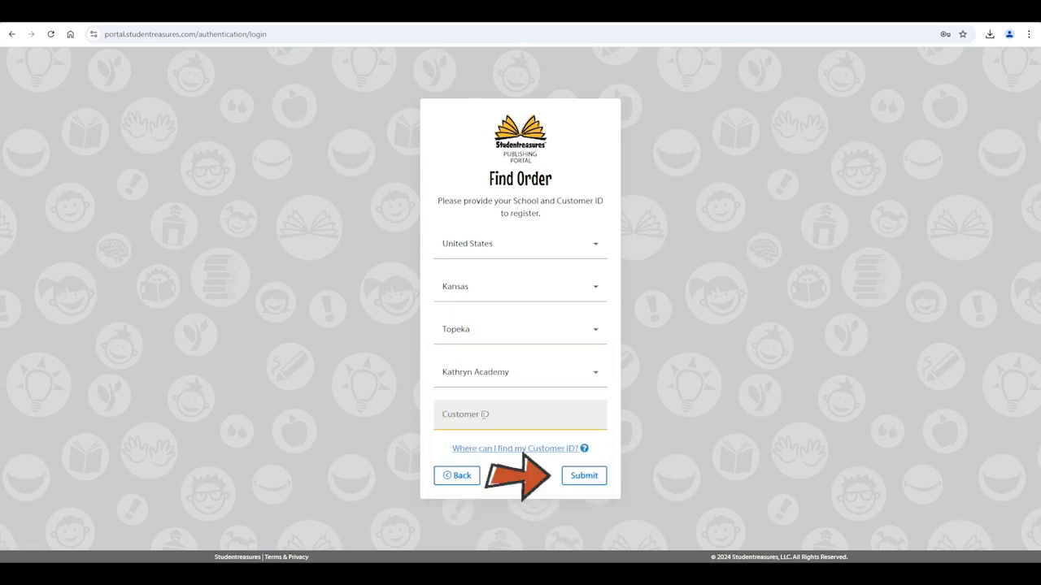
text(1248)
click(579, 476)
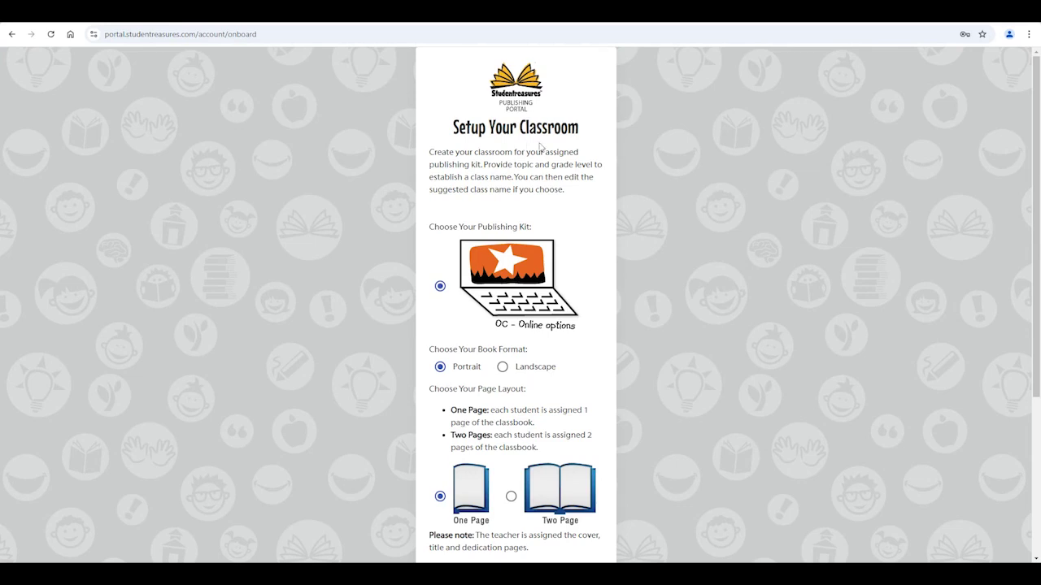
- Keep the Portrait book format and choose the Two Page layout per student
scroll(486, 381, down, 1)
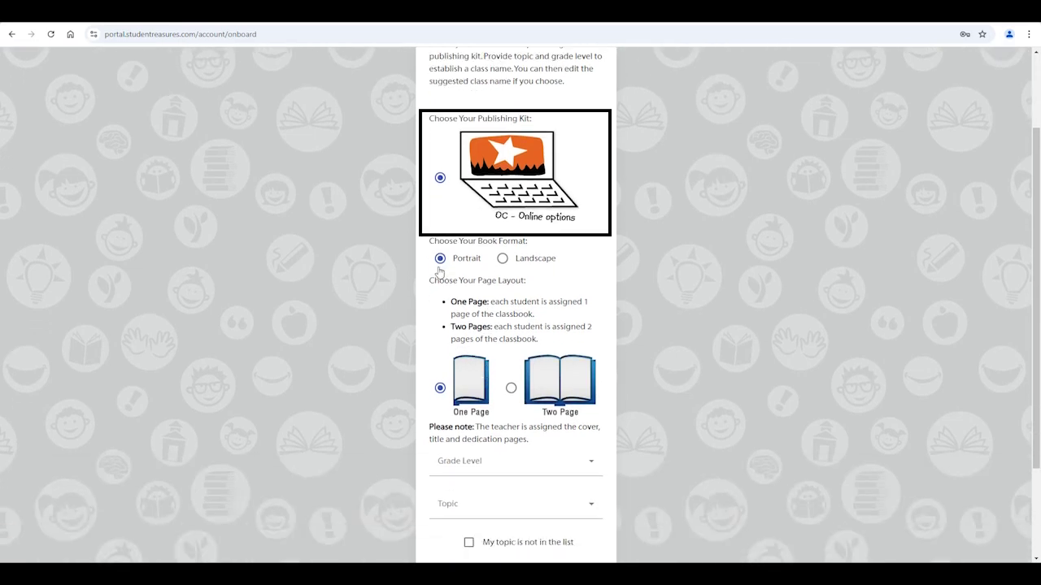
click(440, 257)
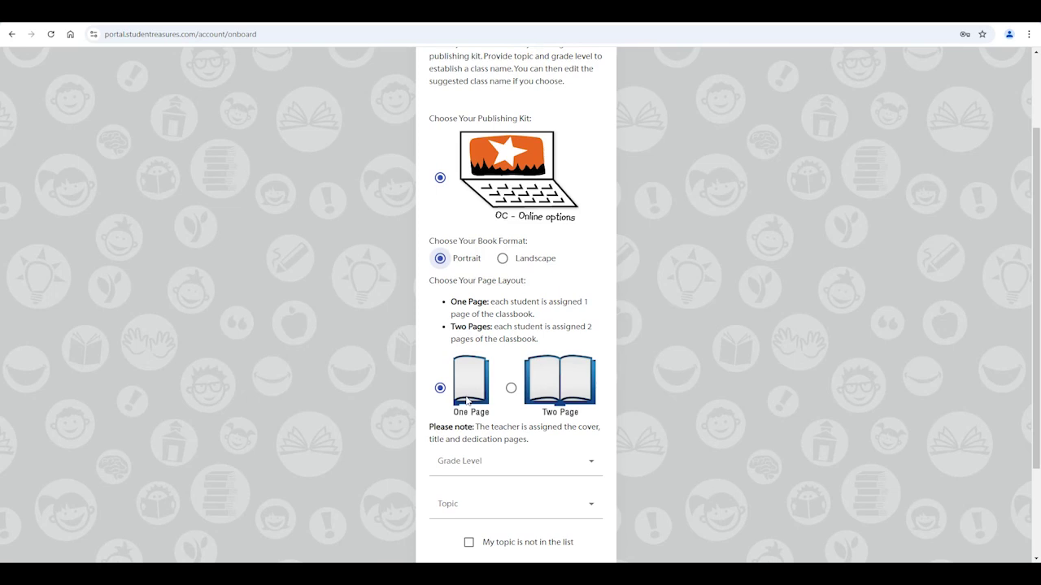
click(514, 389)
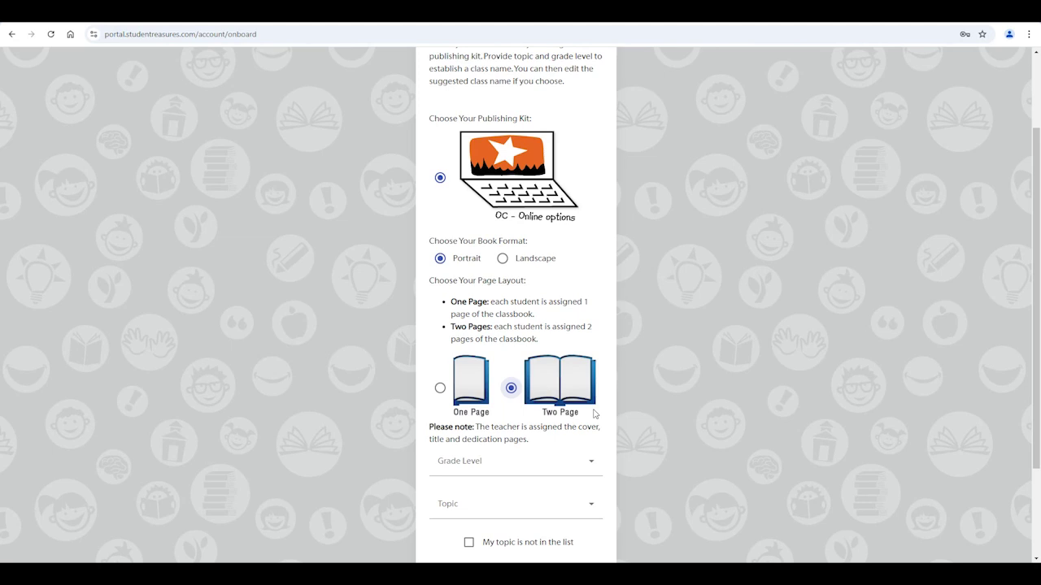
click(521, 461)
- Choose 1st Grade as the grade level and Animals as the class topic
click(502, 434)
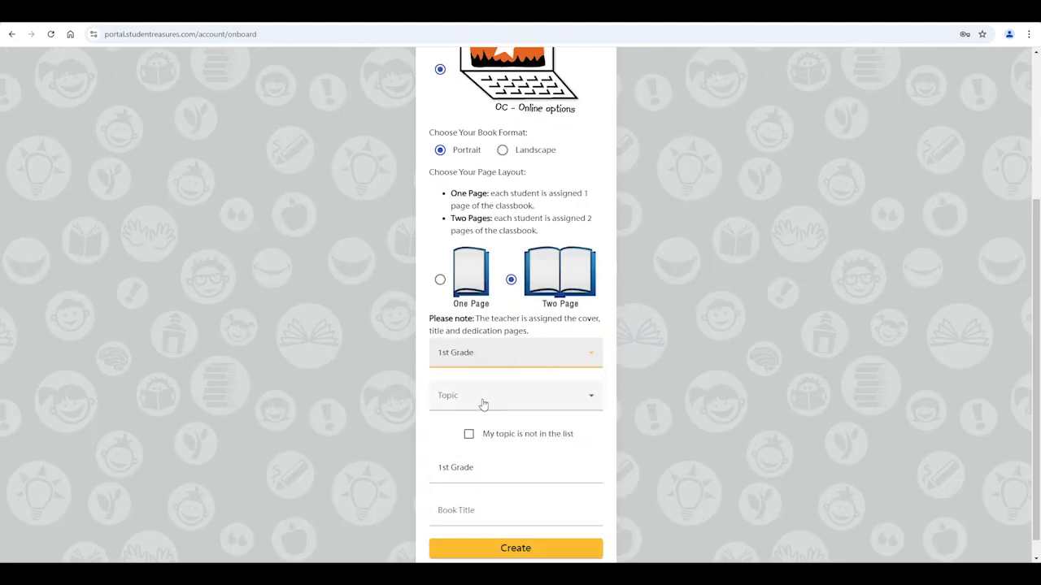
click(482, 402)
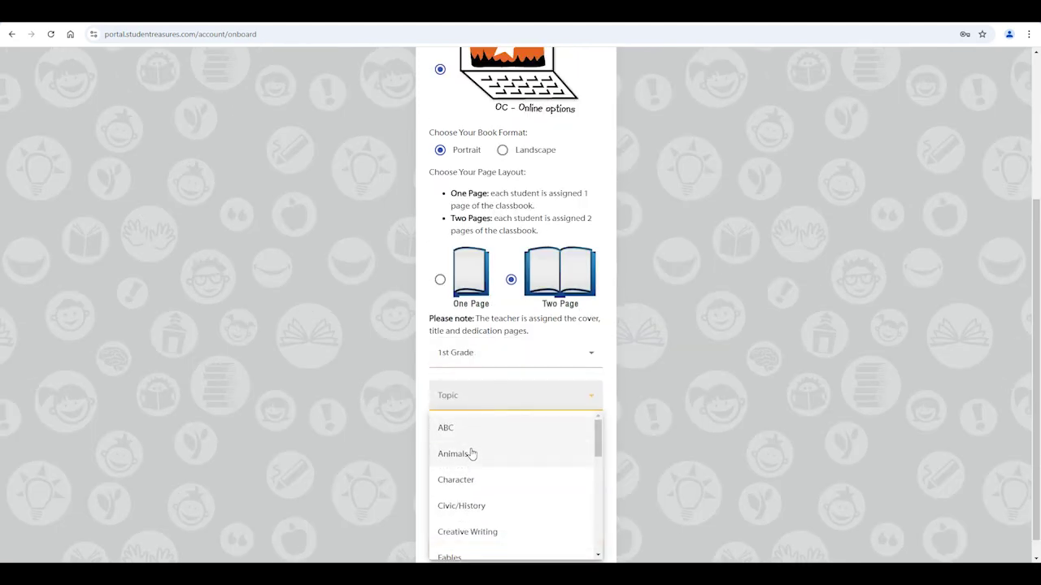
click(471, 454)
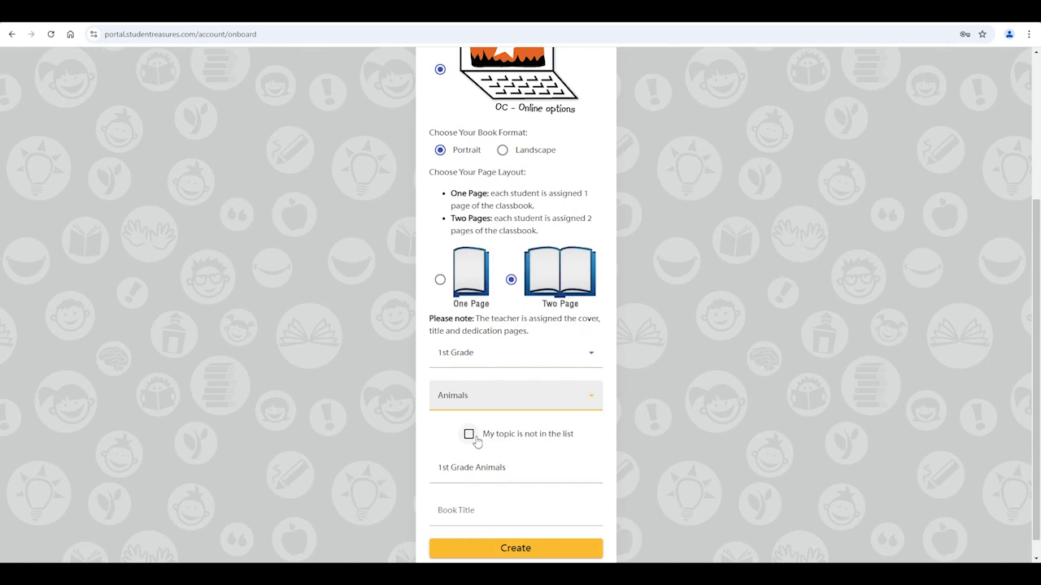
click(478, 436)
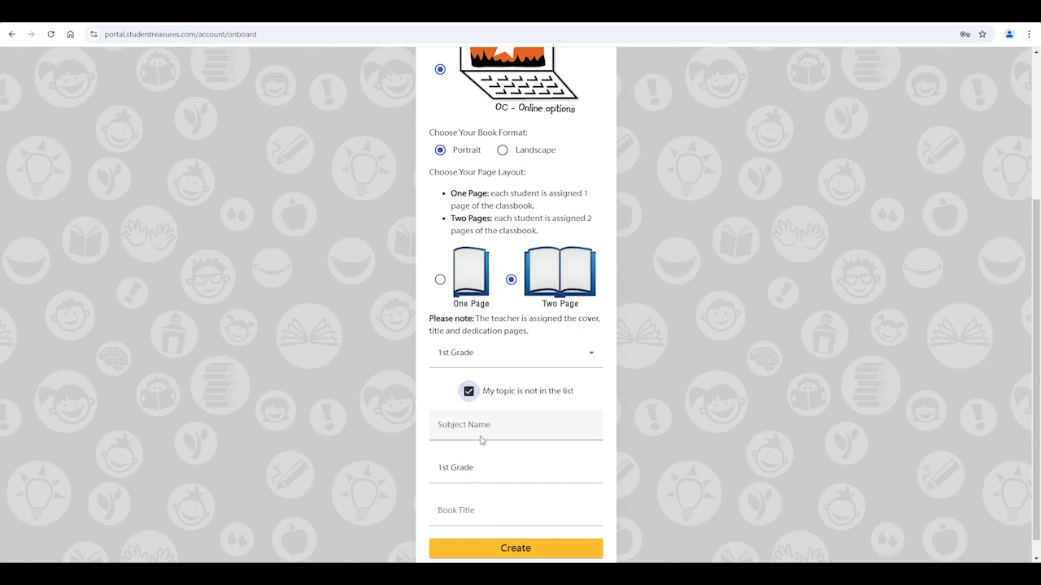
click(469, 391)
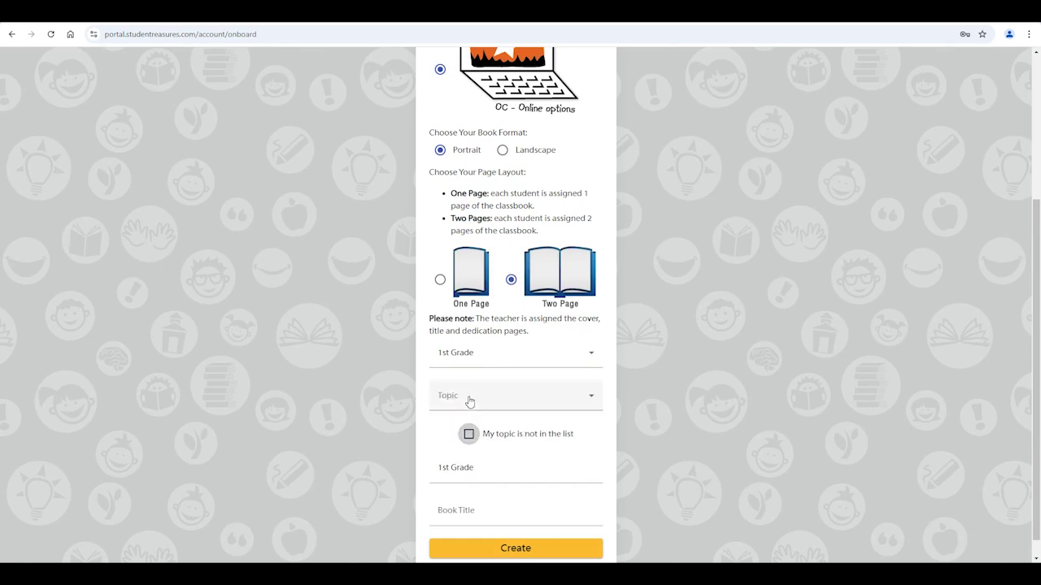
click(469, 398)
click(465, 454)
scroll(559, 373, down, 1)
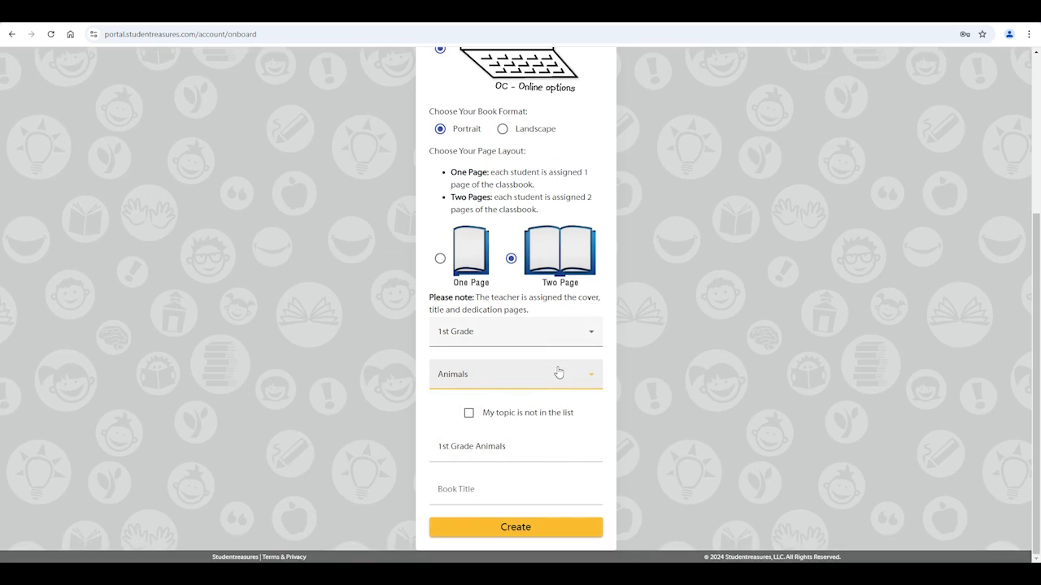
- Title the book 'Animals of the World' under class name '1st Grade Animals' and create it
click(505, 489)
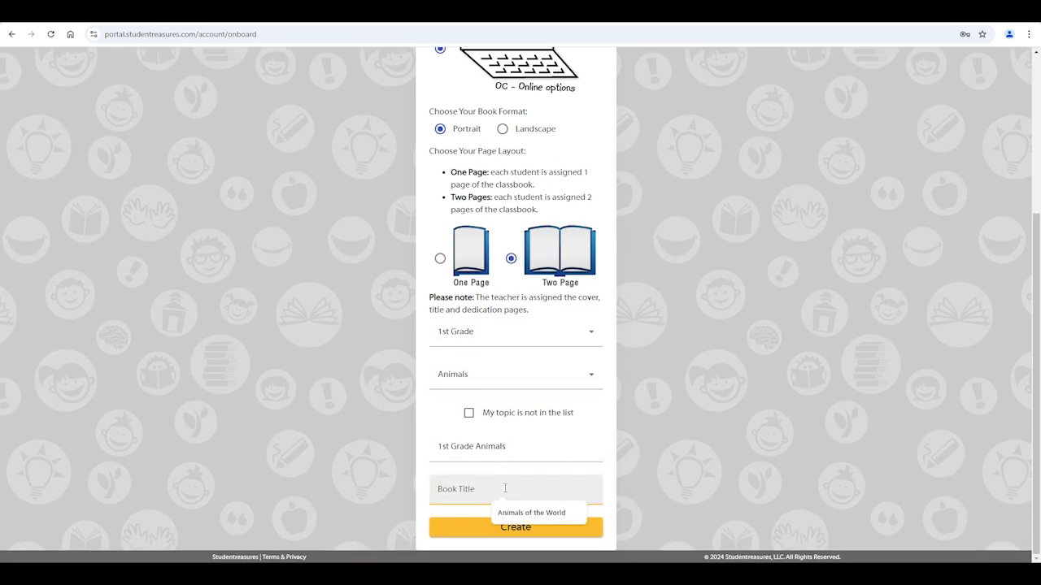
click(607, 434)
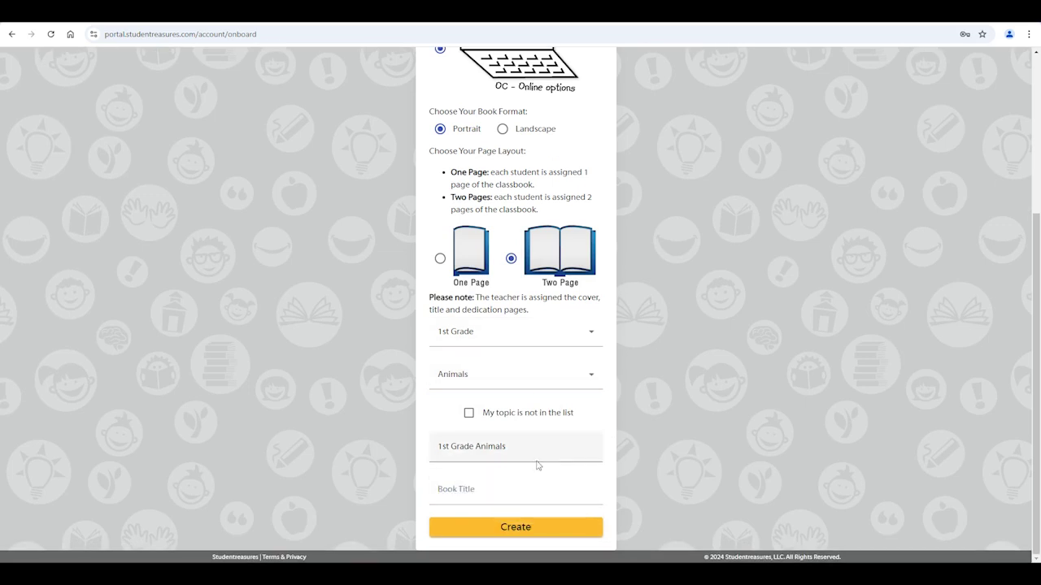
click(514, 449)
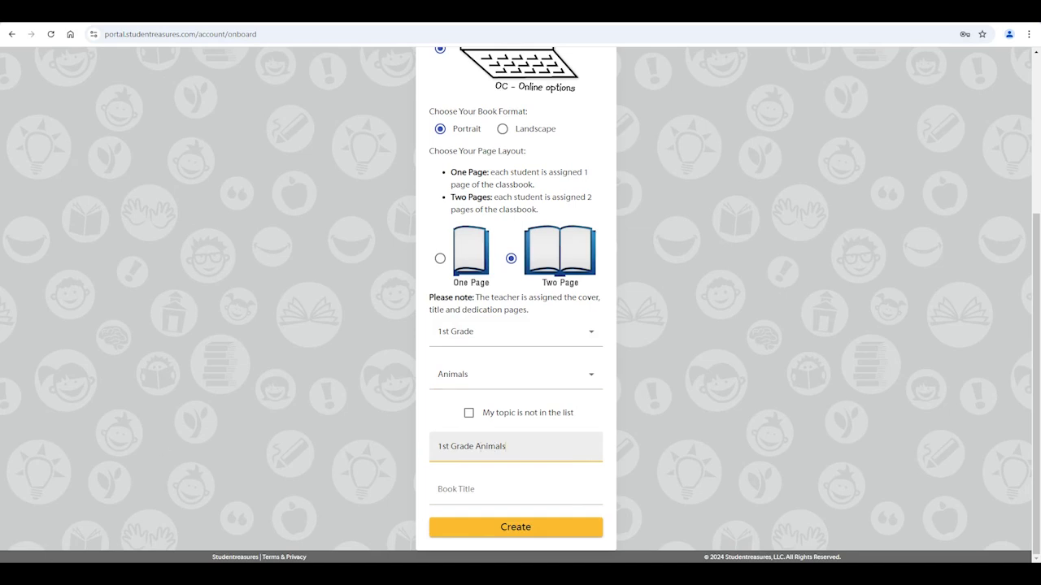
click(468, 486)
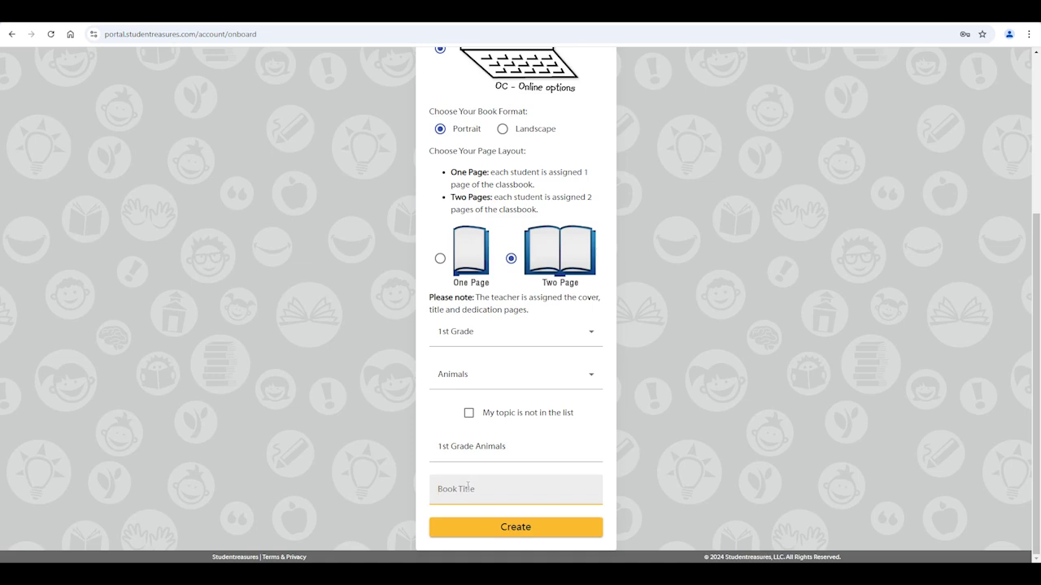
text(Animals of the World)
click(505, 527)
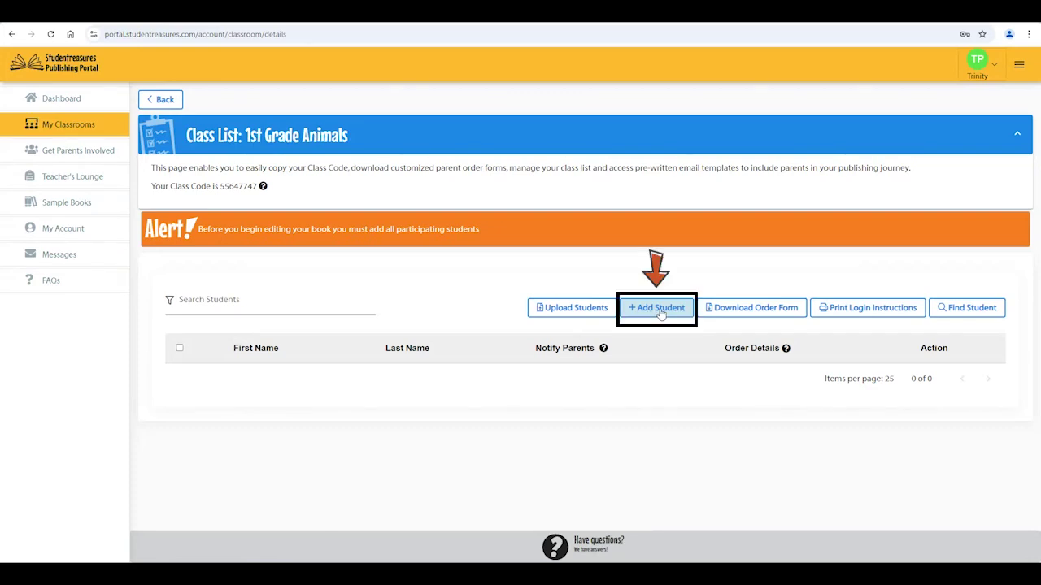
- Open the Upload Students dialog above the class list table
click(584, 309)
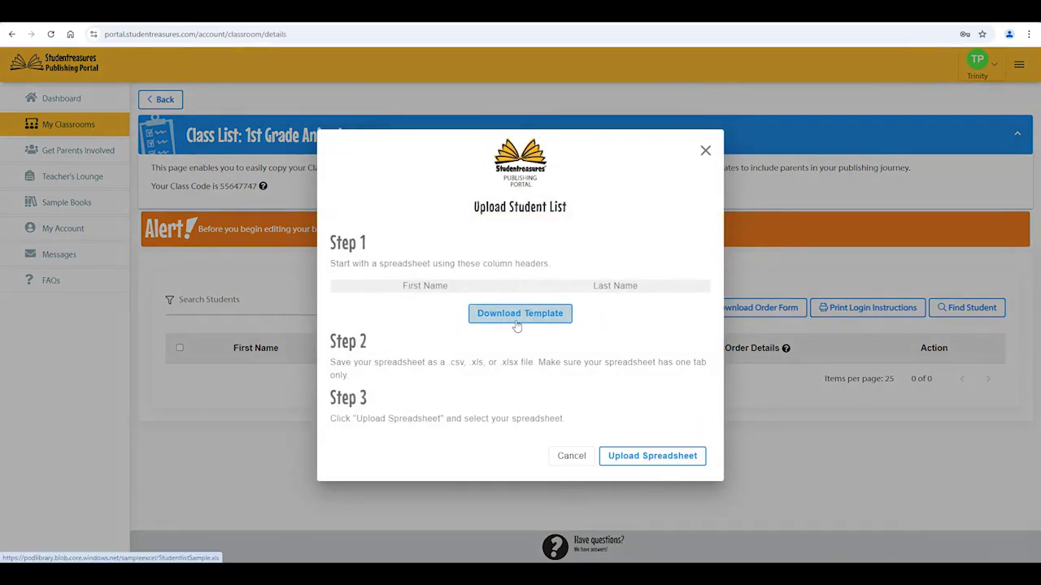
- Upload the StudentlistSample spreadsheet from the Desktop and review the imported students
click(643, 457)
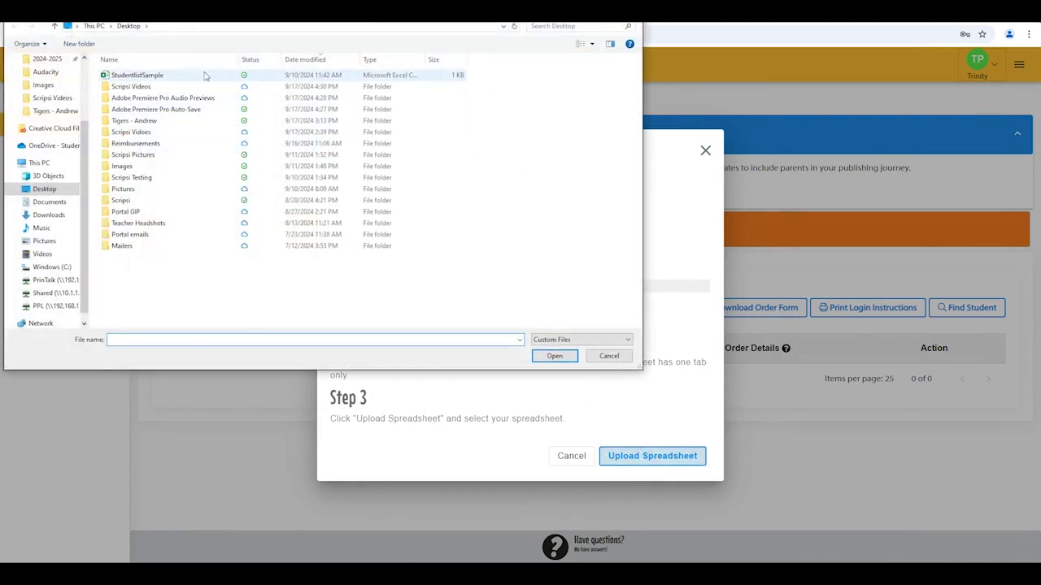
double_click(203, 75)
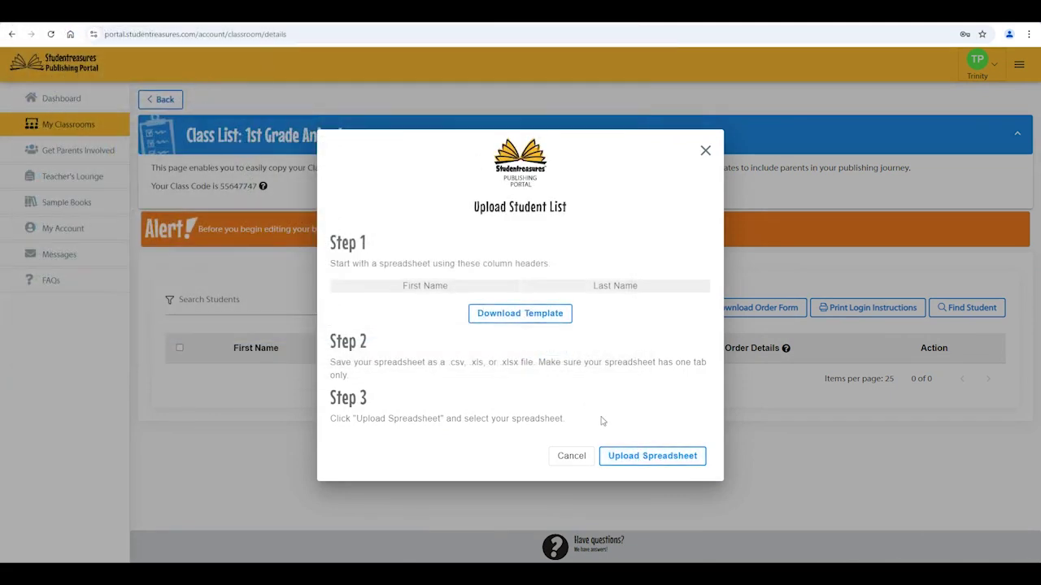
scroll(757, 314, down, 1)
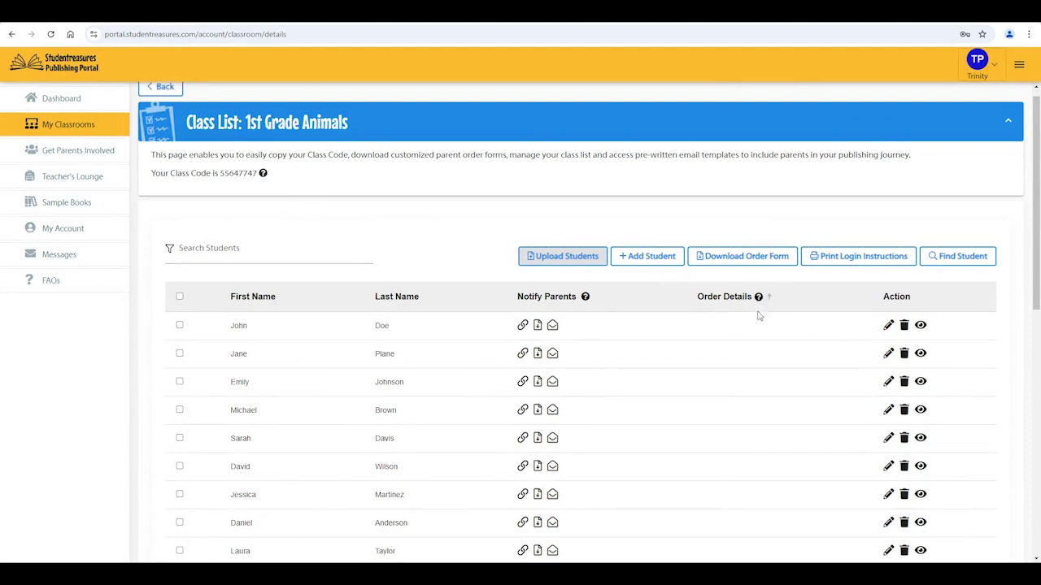